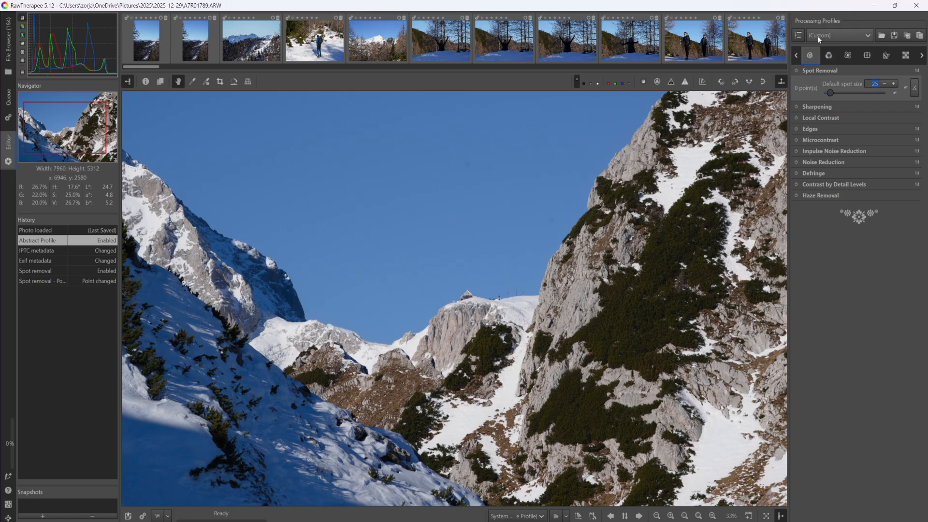
Apply the (Neutral) processing profile to the photo
left_click(853, 34)
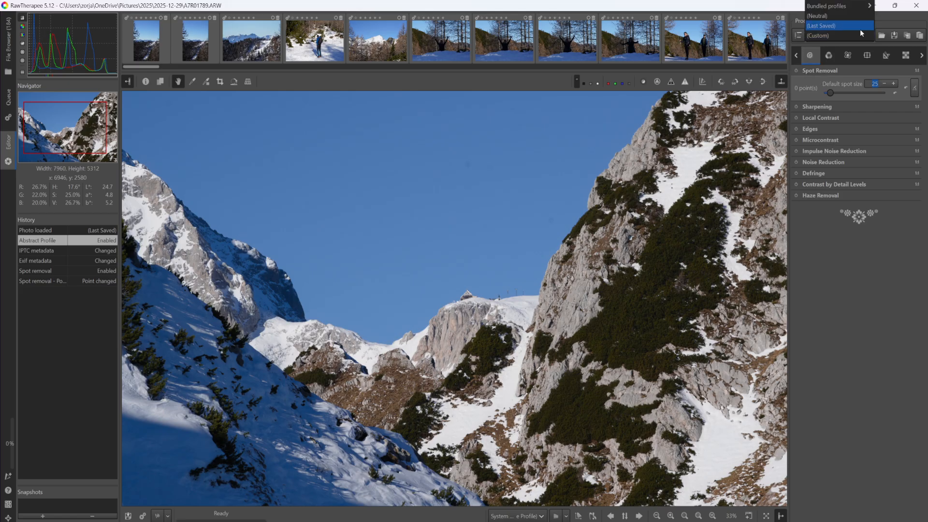
left_click(835, 17)
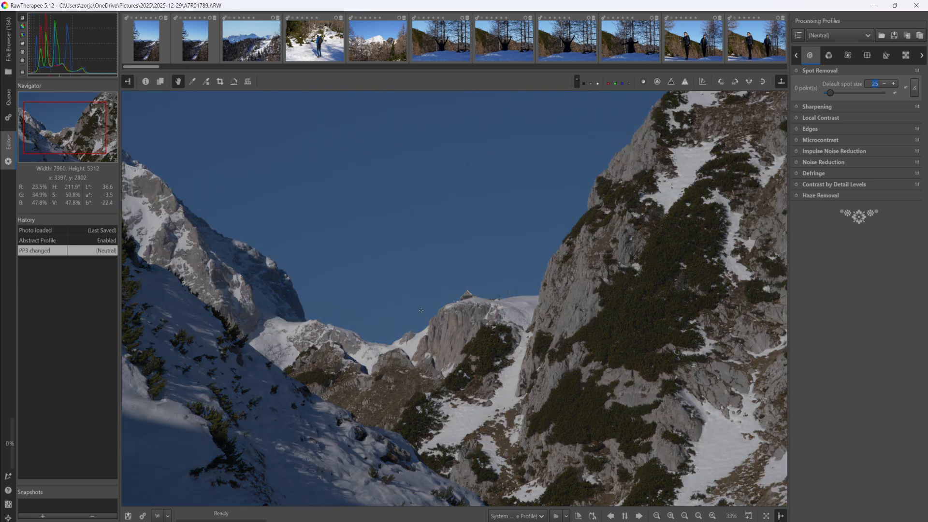
scroll(421, 310, "down", 1)
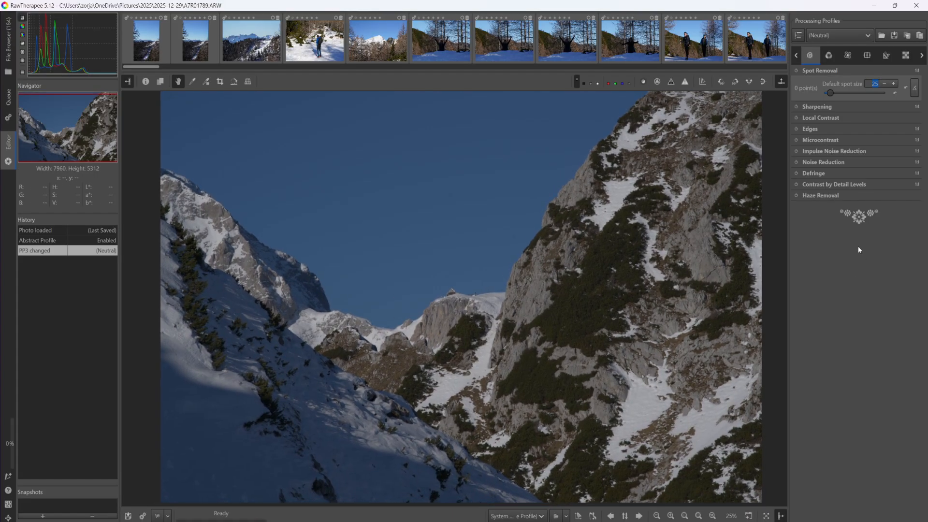
Expand the Exposure settings and compare the saved edit with the Neutral version by switching between history states
left_click(793, 56)
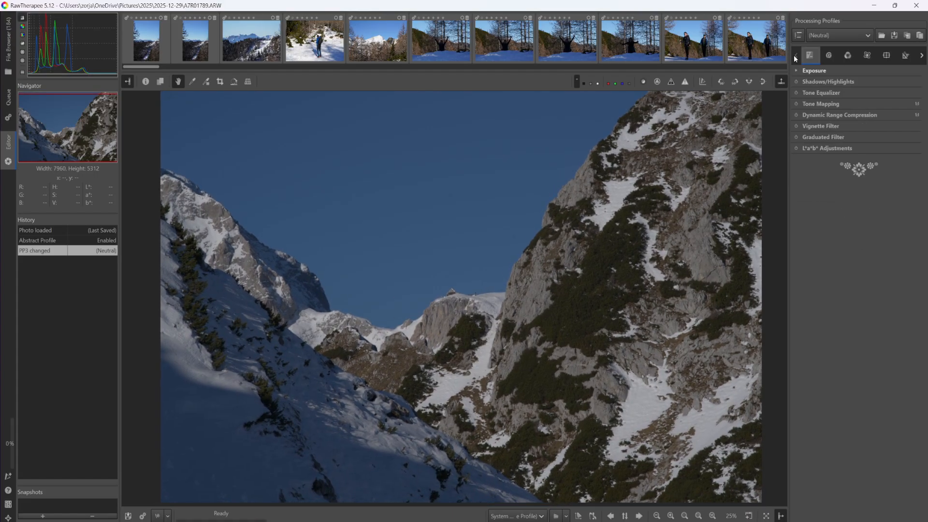
left_click(814, 71)
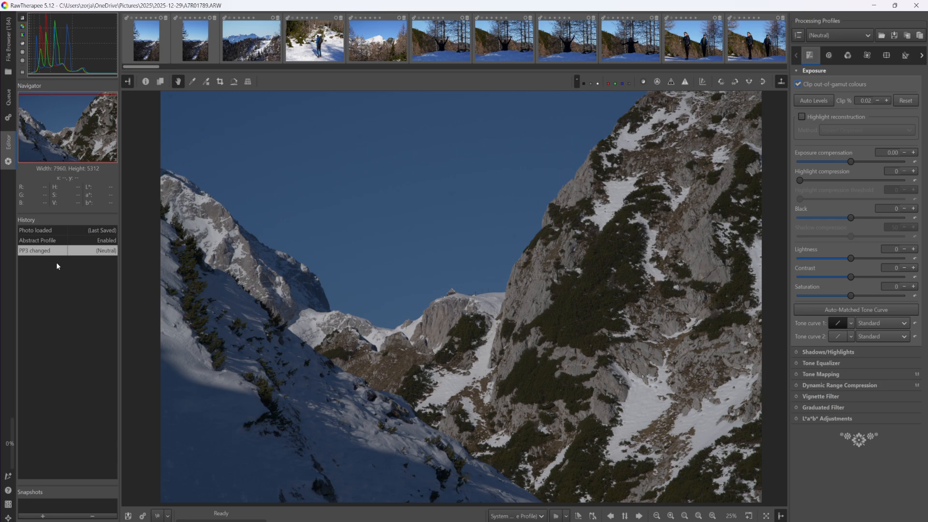
left_click(43, 241)
left_click(59, 231)
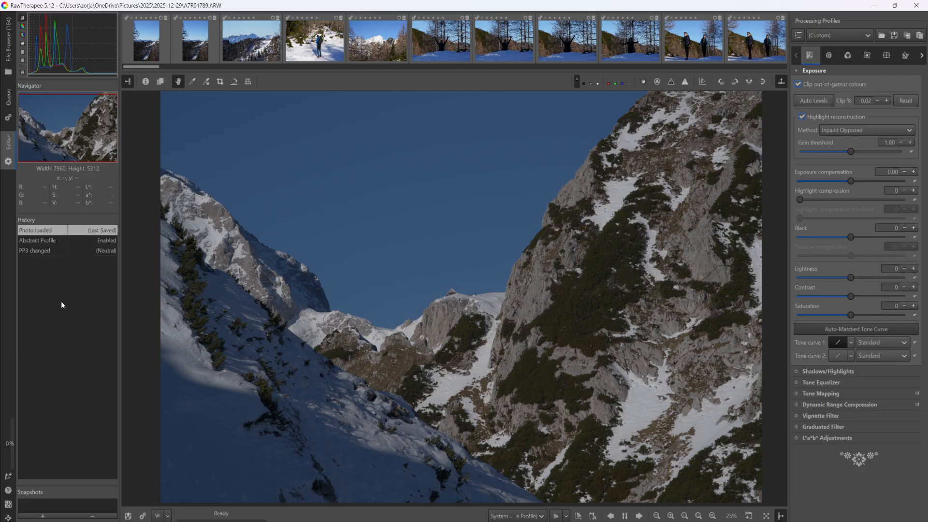
left_click(81, 248)
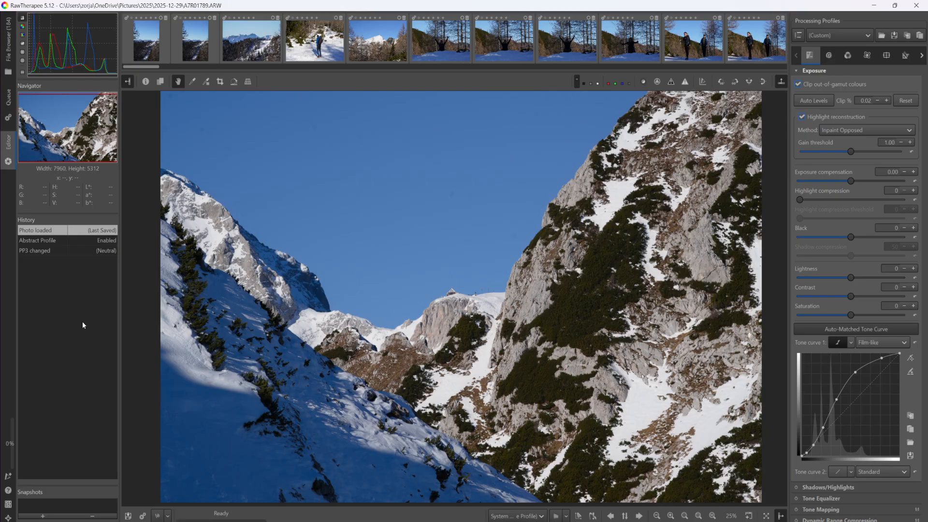
left_click(80, 240)
left_click(91, 251)
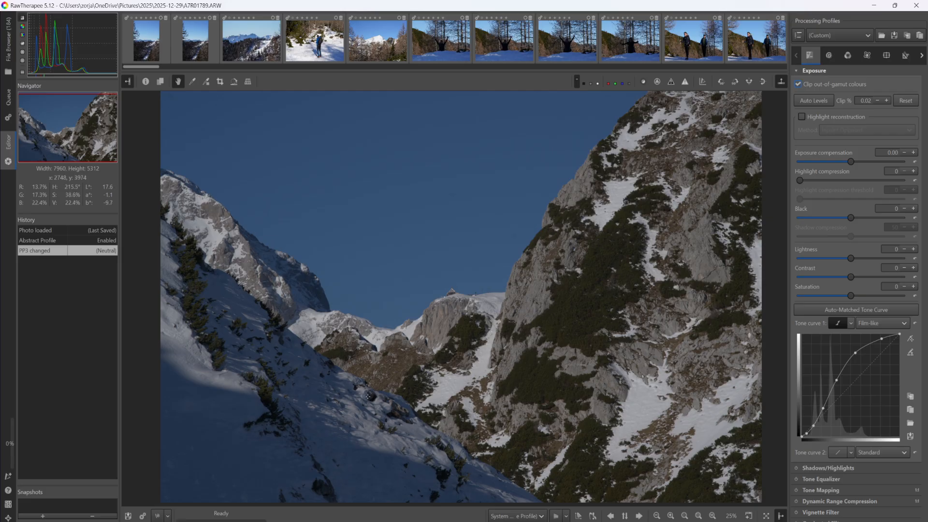
Undo the last two changes to return to the saved edit, and collapse the Exposure section
key("ctrl+z")
key("ctrl+z")
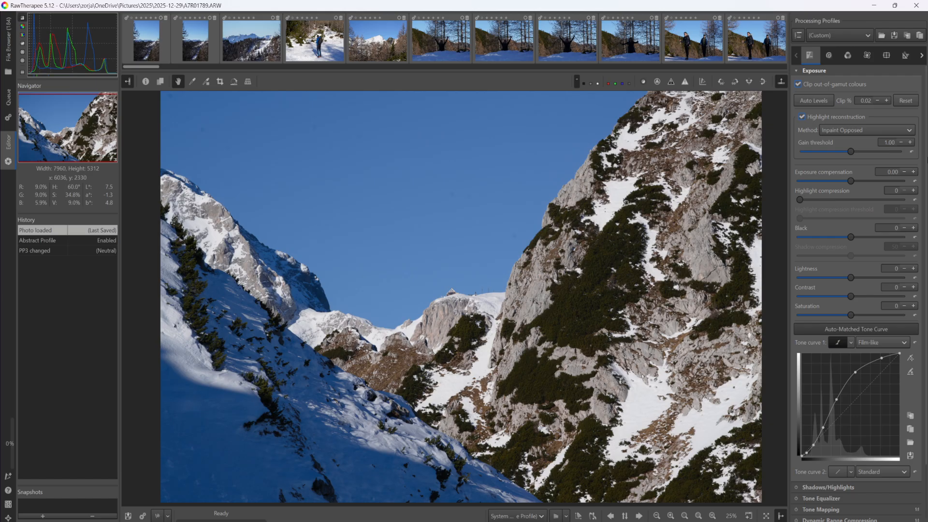
left_click(871, 32)
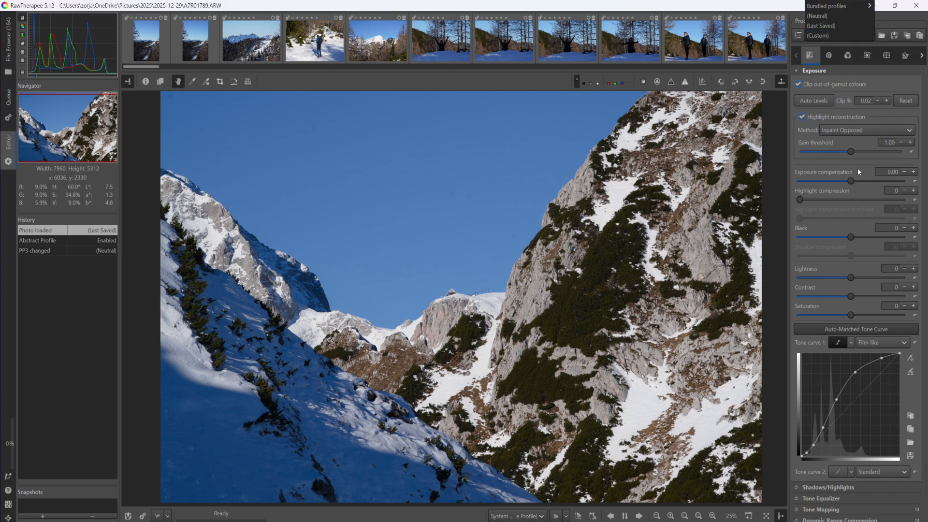
left_click(816, 71)
left_click(816, 71)
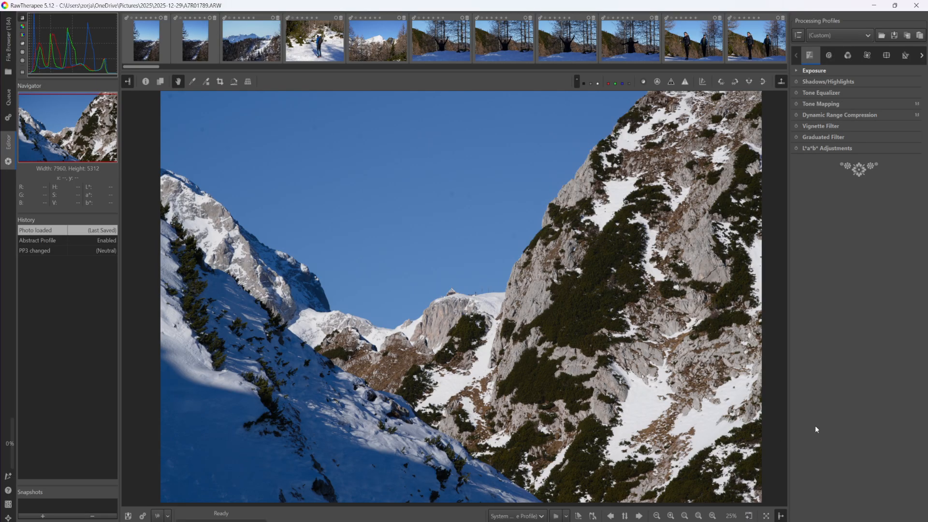
Try raising highlights and shadows in Shadows/Highlights, then reset both sliders to their defaults
left_click(832, 81)
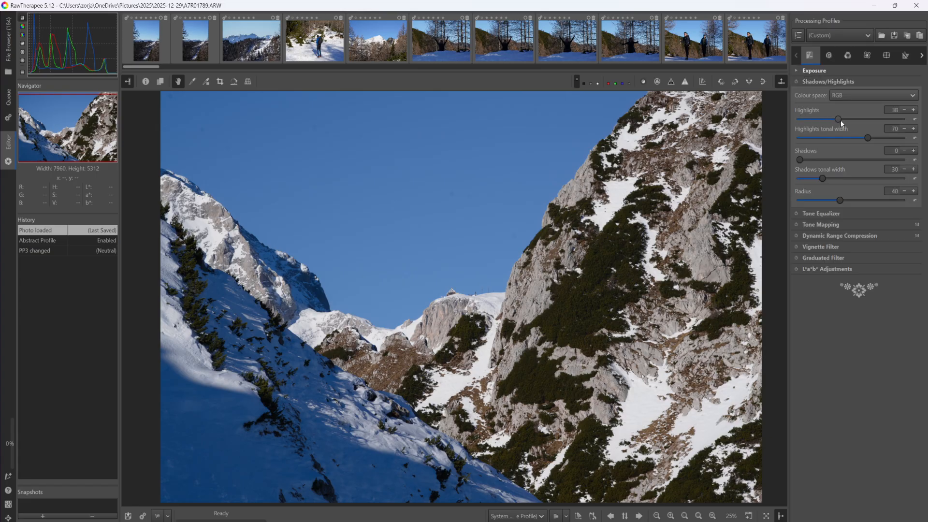
left_click_drag(907, 123, 869, 126)
left_click(916, 161)
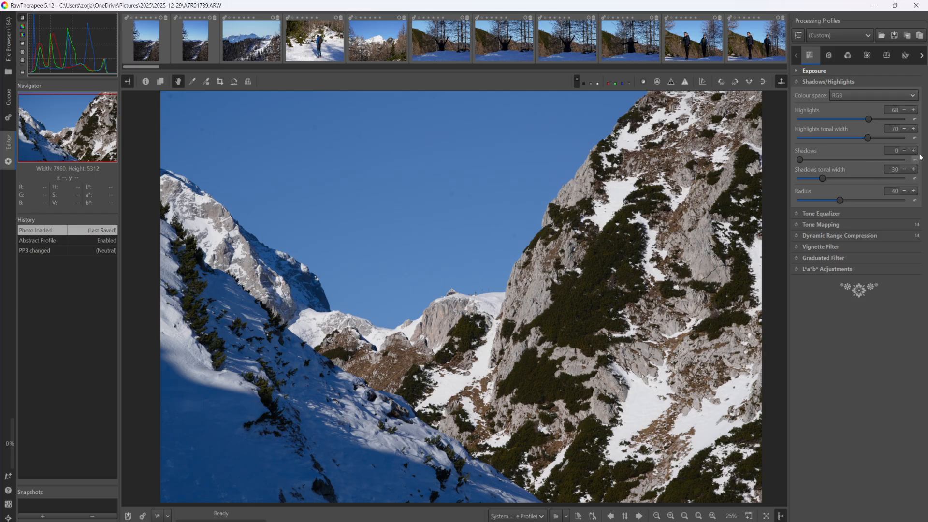
left_click(916, 119)
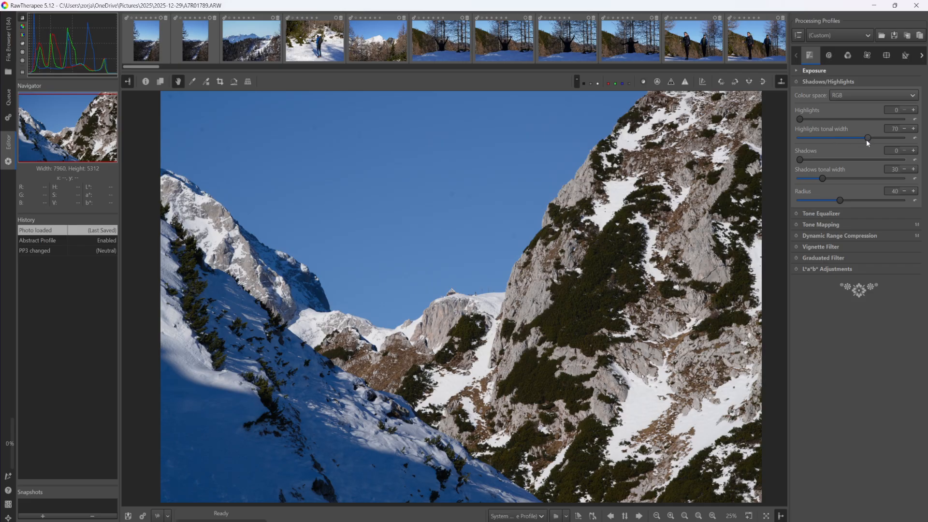
Collapse Shadows/Highlights and enable the Tone Mapping tool
left_click(836, 82)
left_click(820, 103)
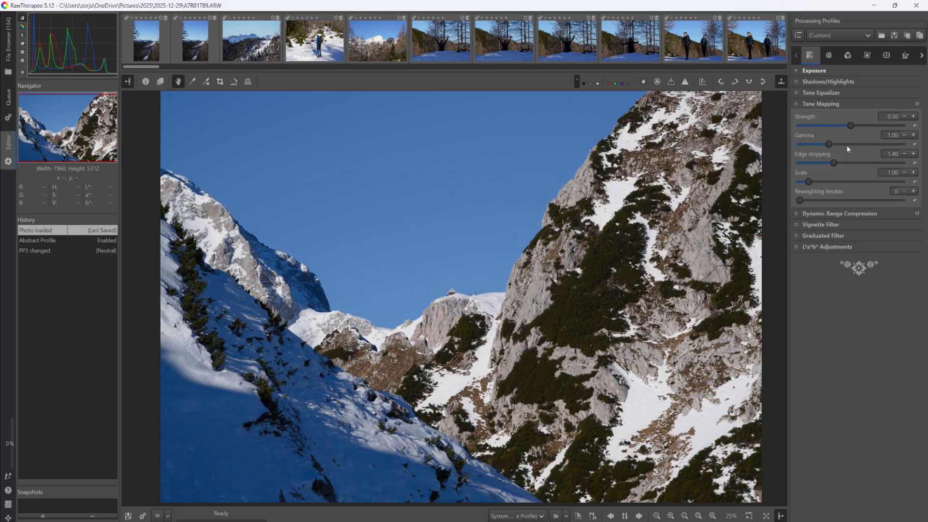
left_click_drag(902, 126, 784, 121)
left_click(796, 103)
Try a Tone Mapping strength of 0.96, then reset the strength to its default
left_click_drag(840, 125, 871, 128)
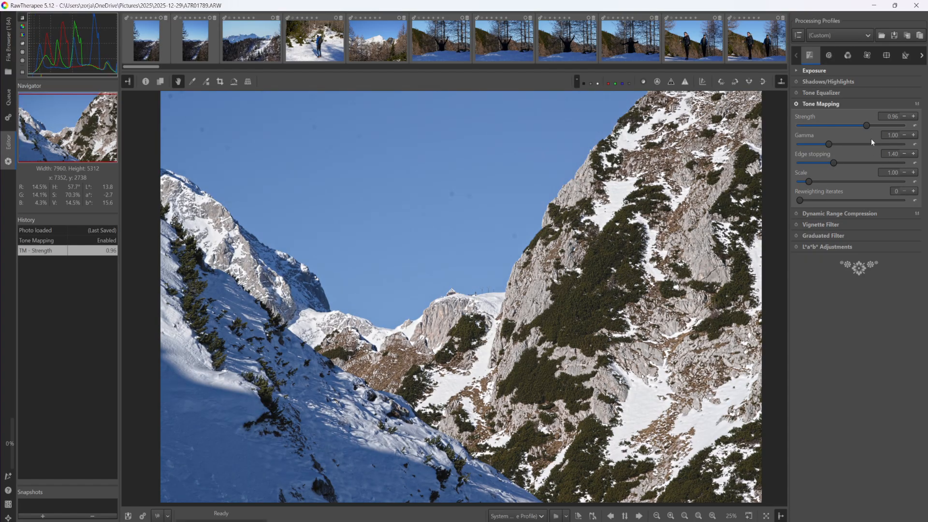
left_click(916, 126)
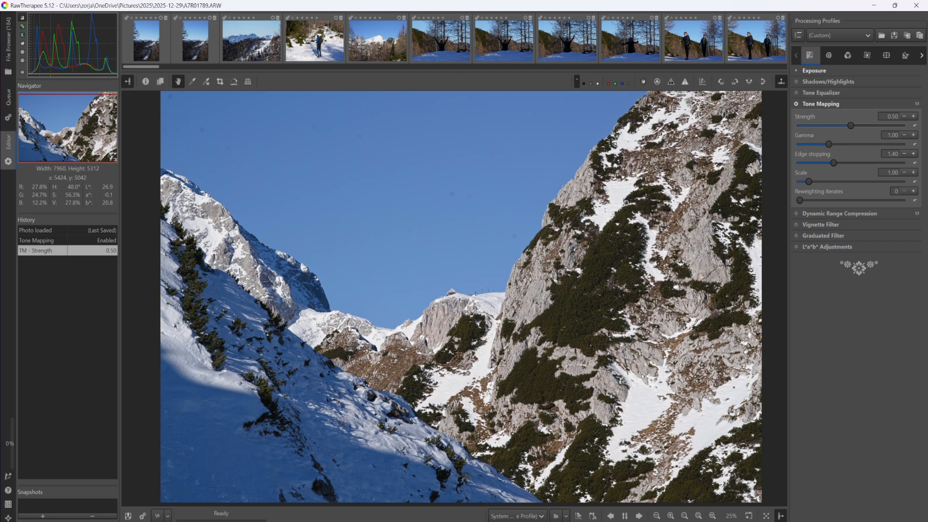
Switch to the file browser and open the partial processing-profile apply options for thumbnail A7R01754.ARW
left_click(6, 55)
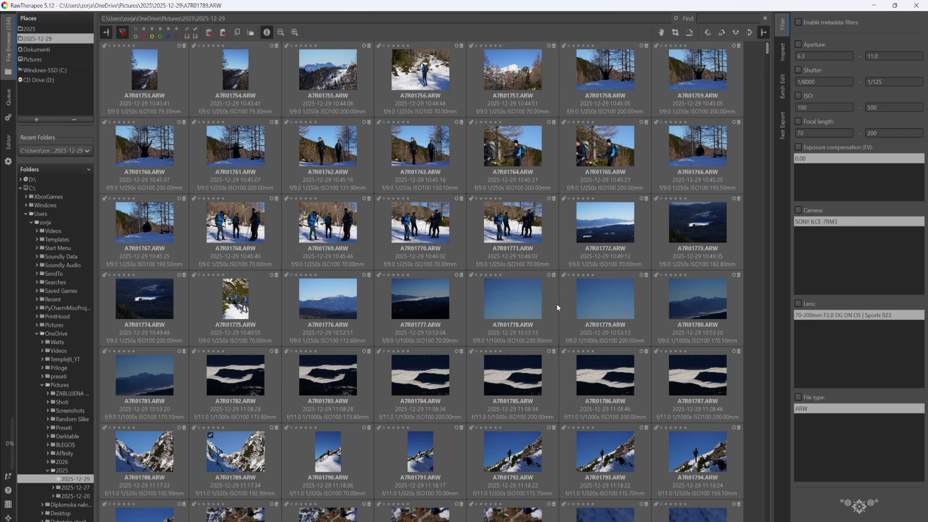
scroll(478, 289, "down", 1)
scroll(477, 289, "up", 1)
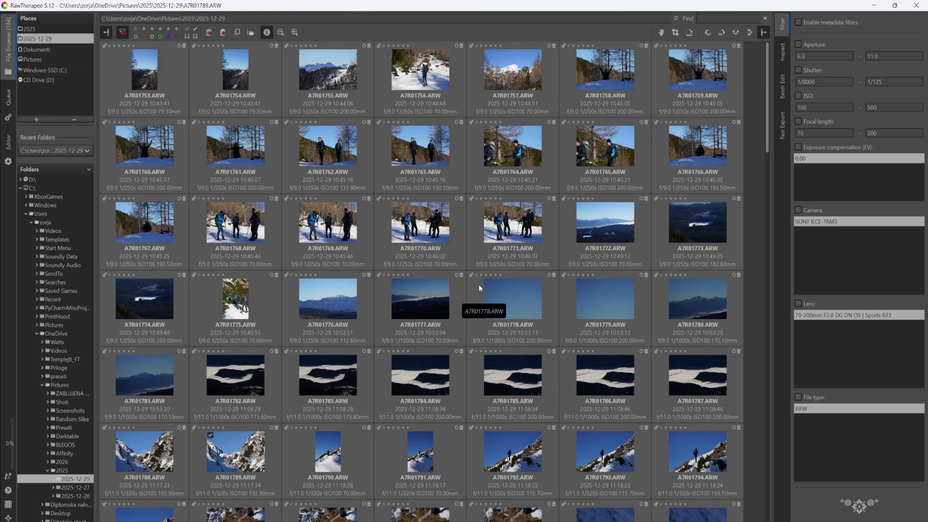
left_click(226, 67)
right_click(225, 68)
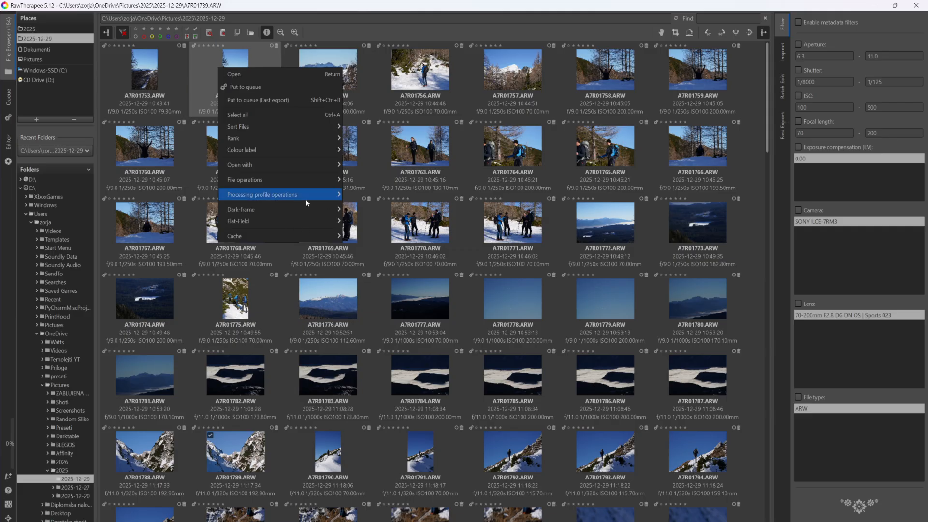
mouse_move(310, 198)
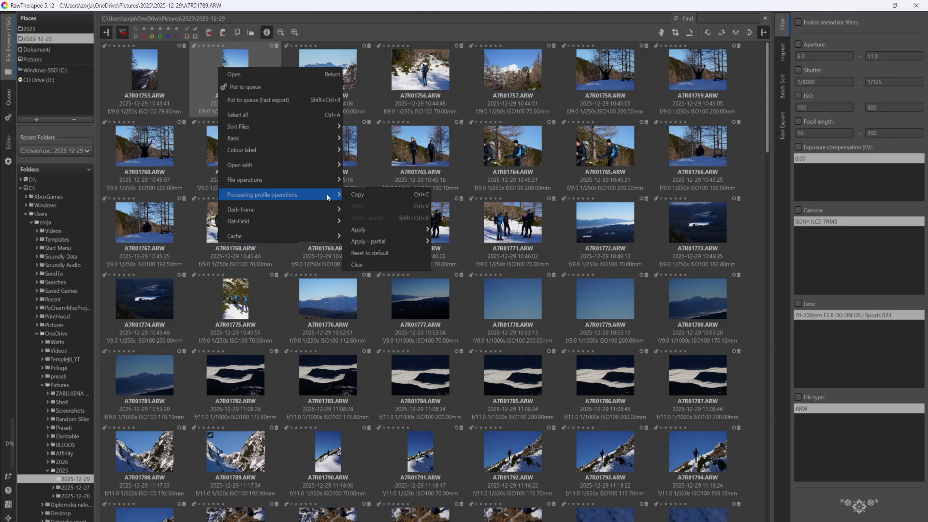
mouse_move(411, 240)
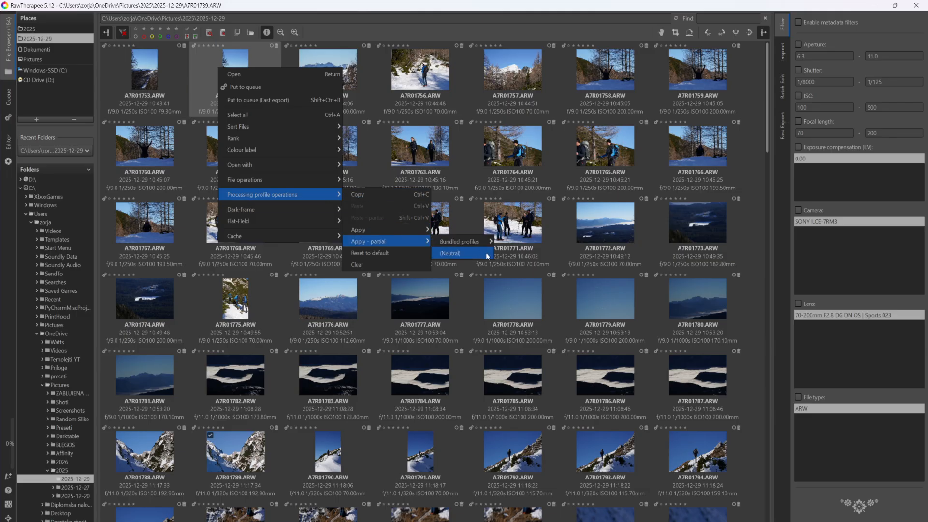
mouse_move(485, 242)
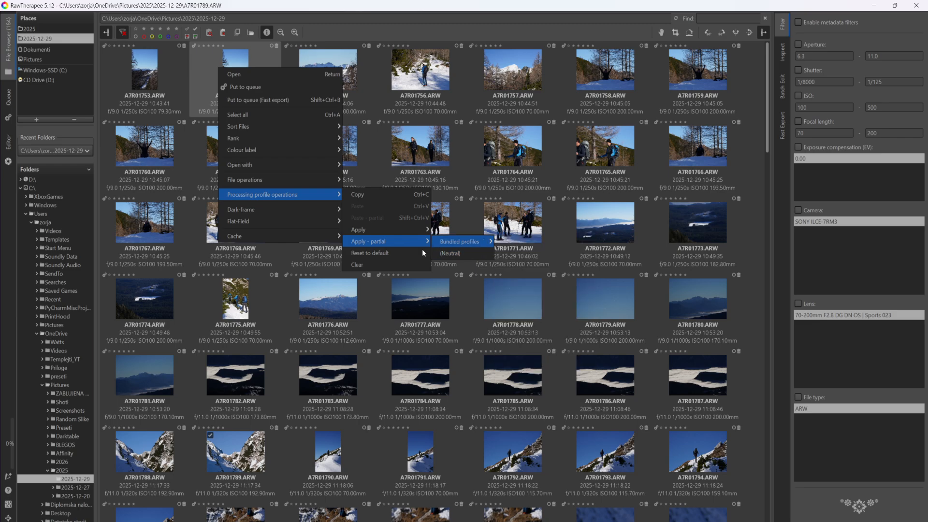
mouse_move(373, 241)
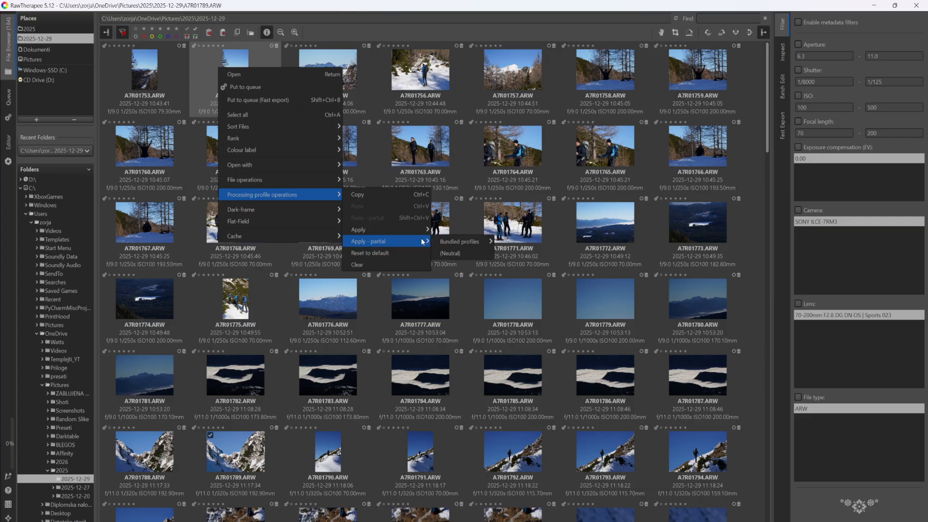